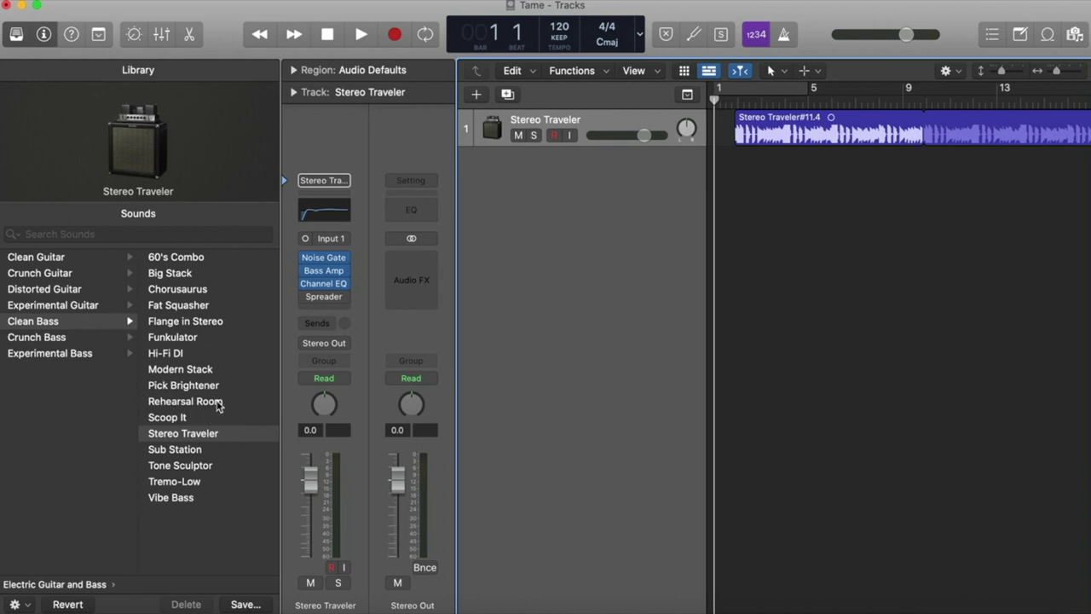
# Step: Play the Stereo Traveler bass and HiFi Pop+ drum tracks together from the start of the song
pyautogui.moveTo(308, 299)
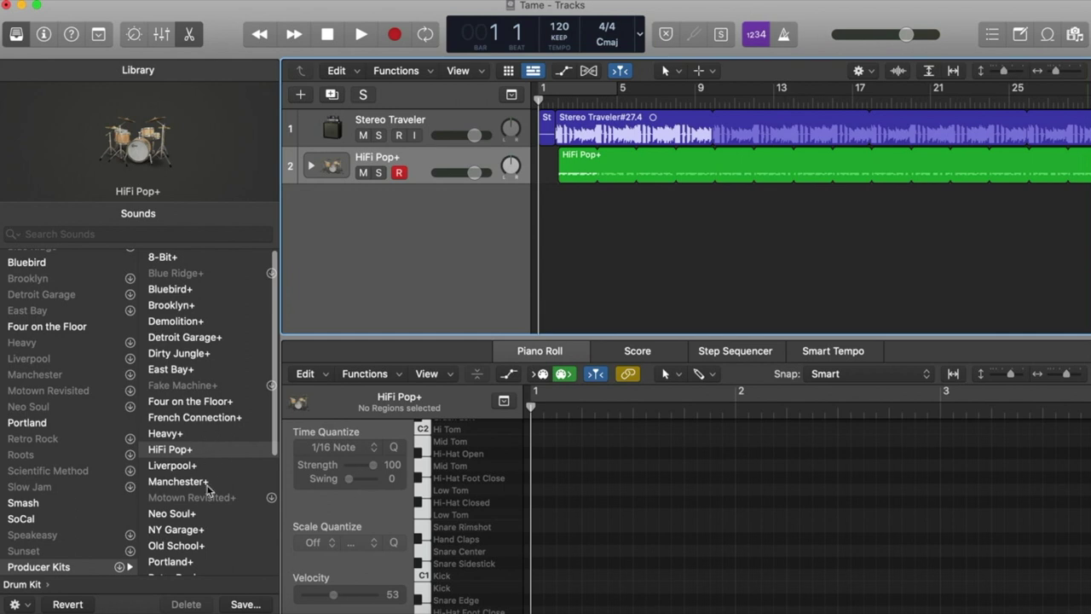
pyautogui.click(396, 155)
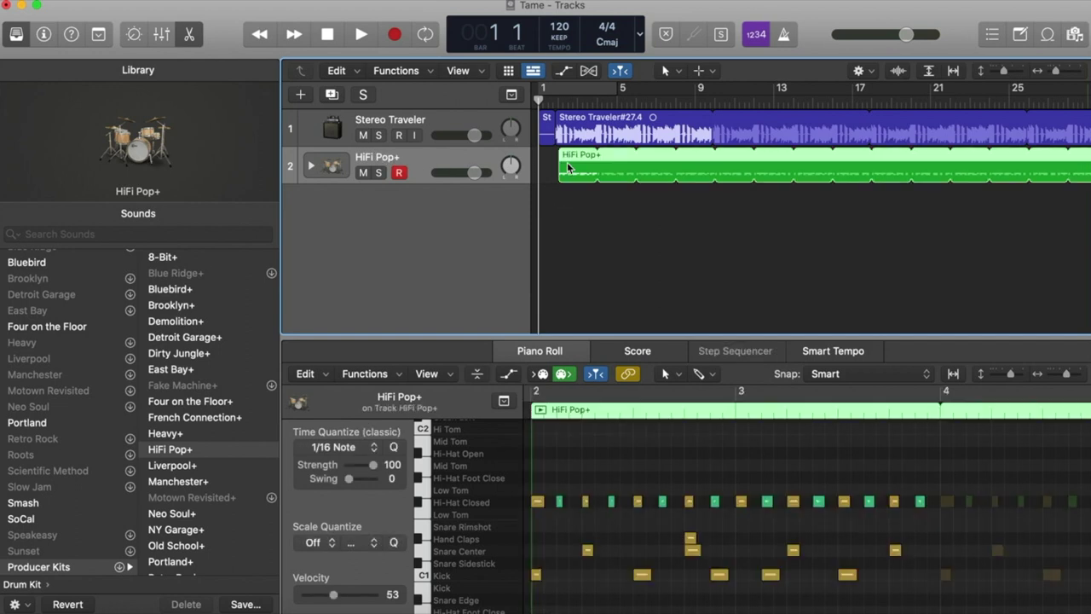
pyautogui.click(575, 224)
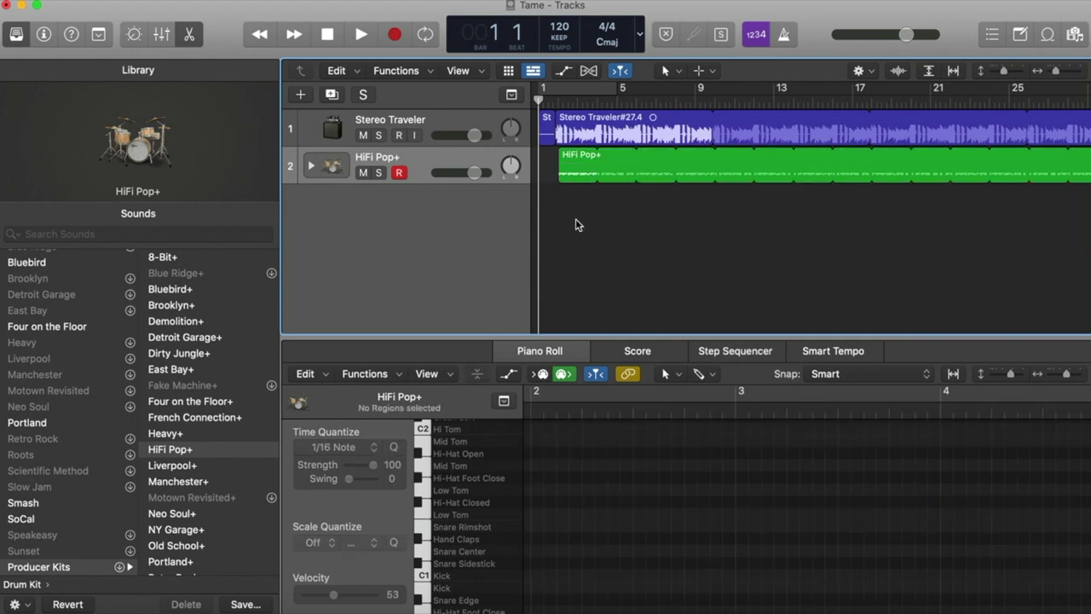
pyautogui.press('space')
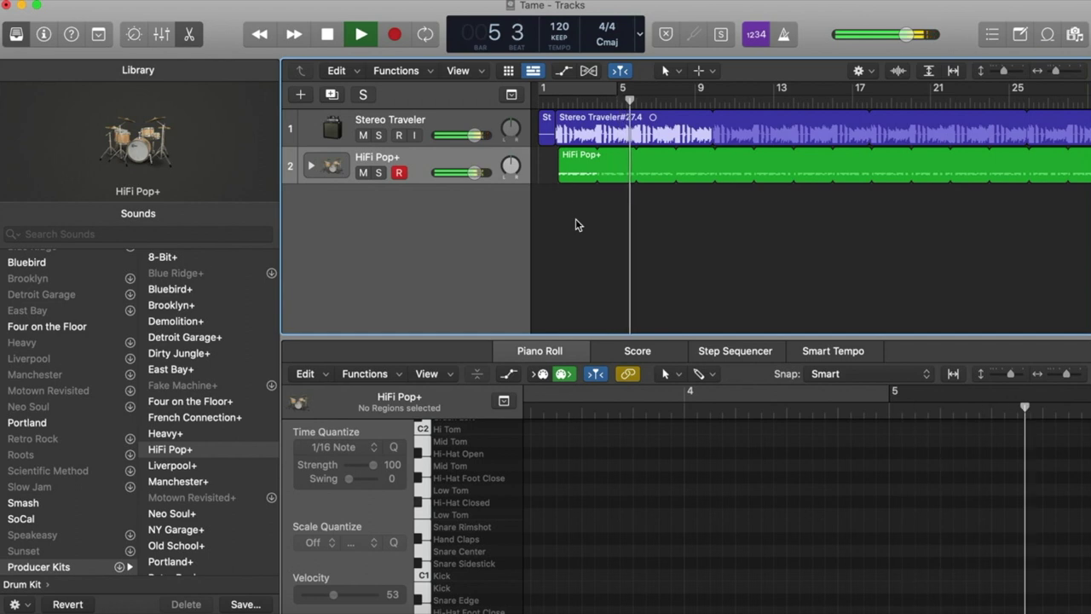
pyautogui.press('space')
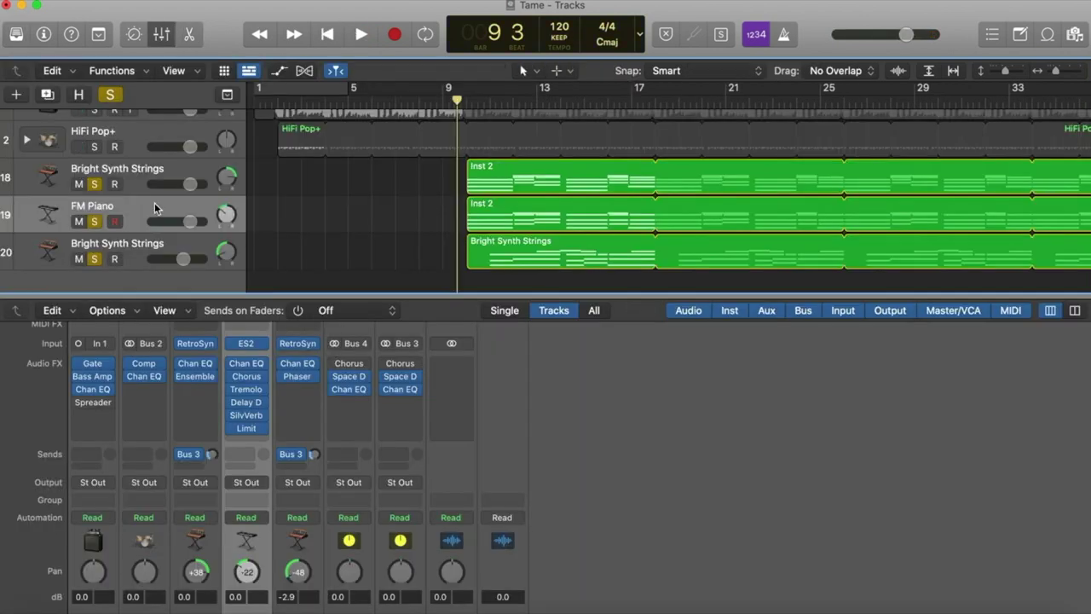
# Step: Leave only the upper Bright Synth Strings track soloed among the three synth tracks and play its part from bar 9
pyautogui.click(96, 185)
pyautogui.click(95, 221)
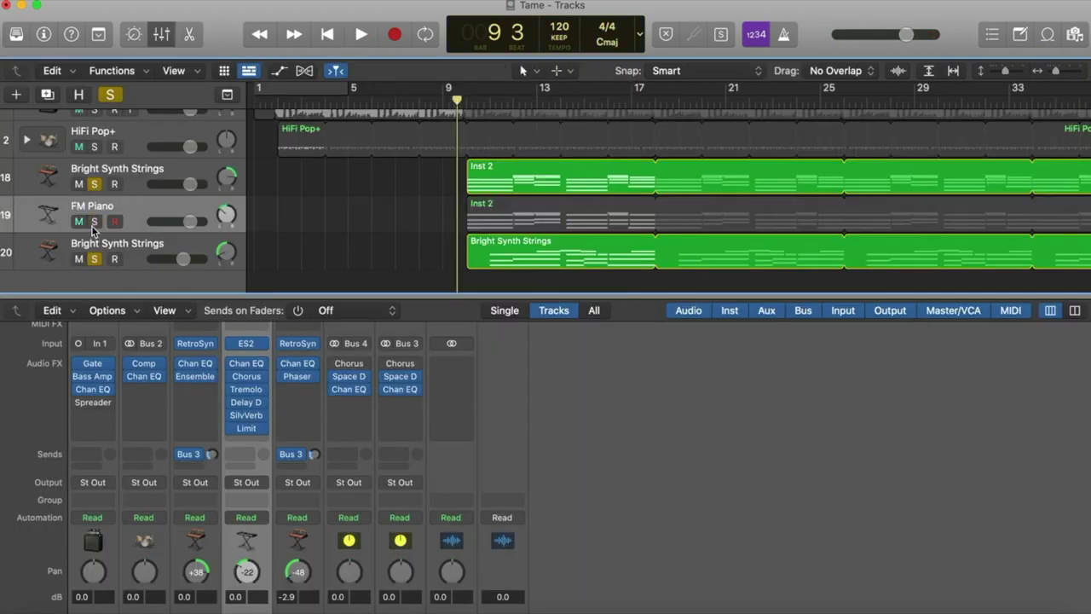
pyautogui.click(95, 259)
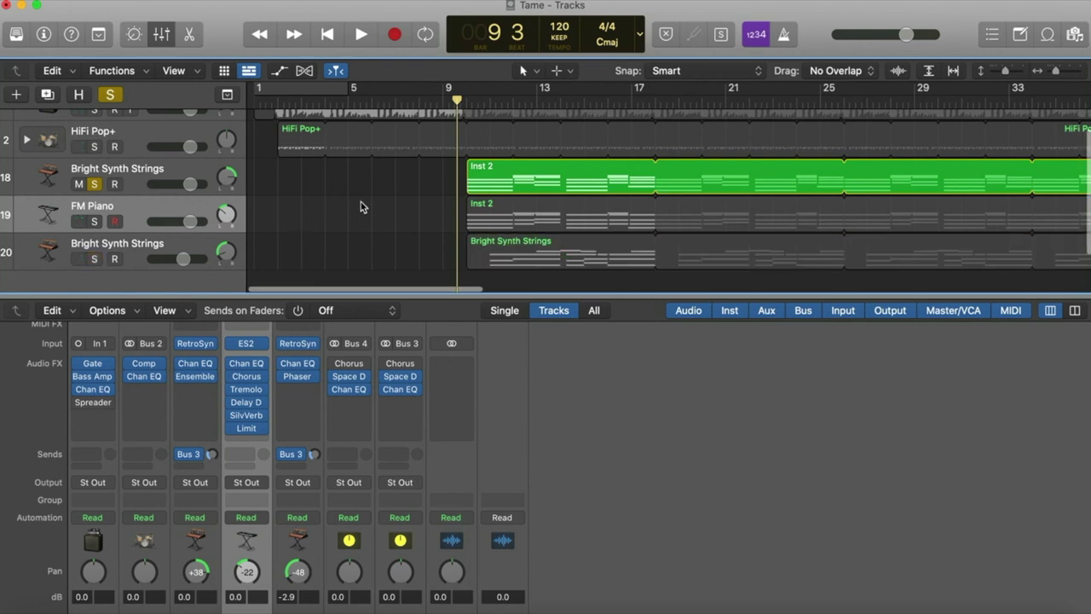
pyautogui.scroll(1, 361, 207)
pyautogui.scroll(-1, 360, 206)
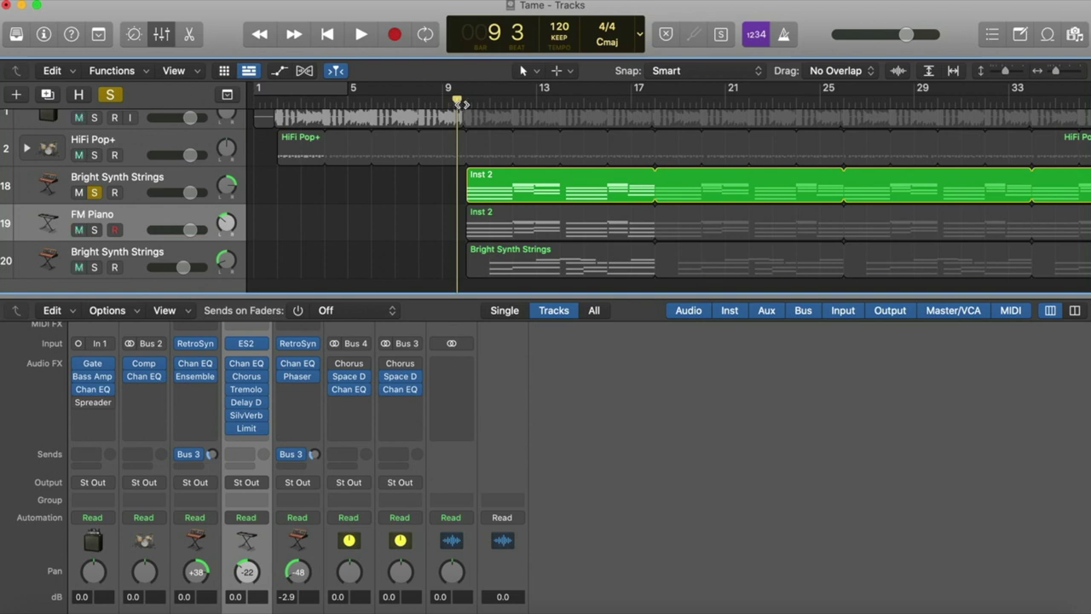
pyautogui.press('space')
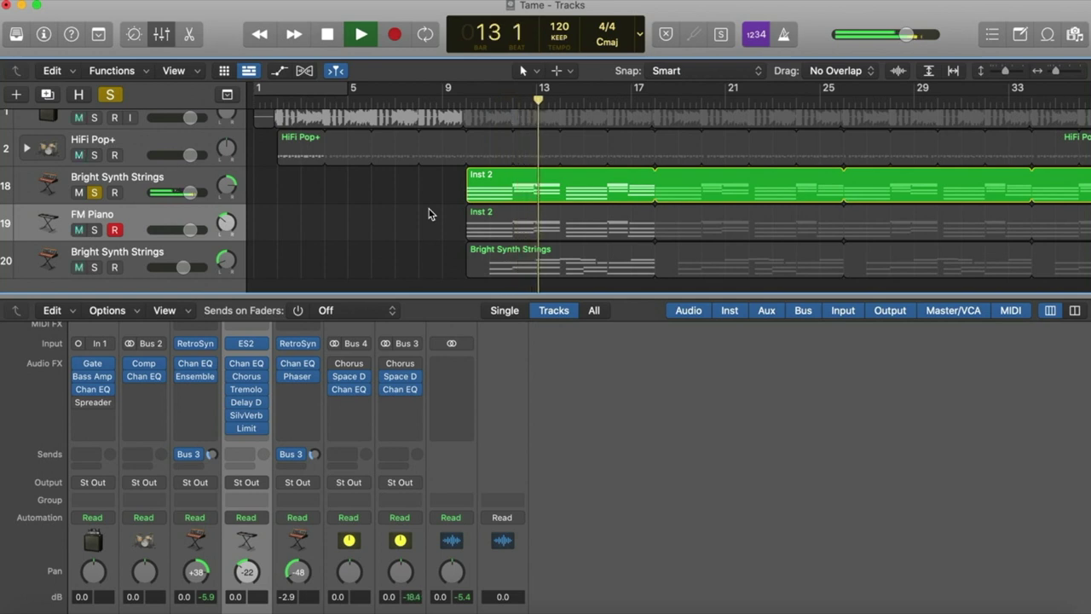
pyautogui.press('space')
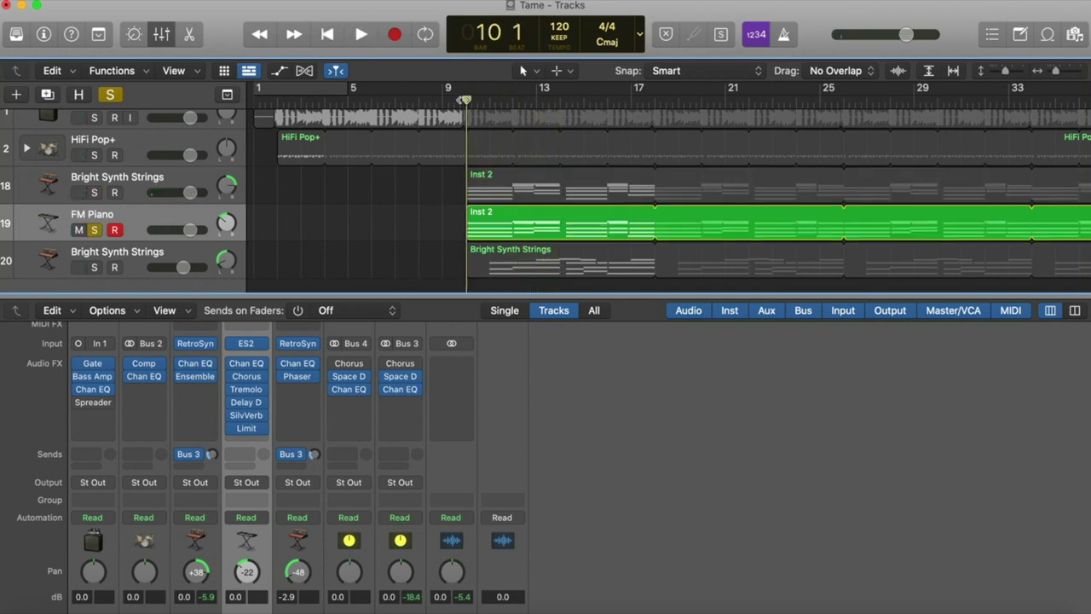
# Step: Audition the FM Piano and the lower Bright Synth Strings parts from bar 10, each soloed on its own
pyautogui.press('space')
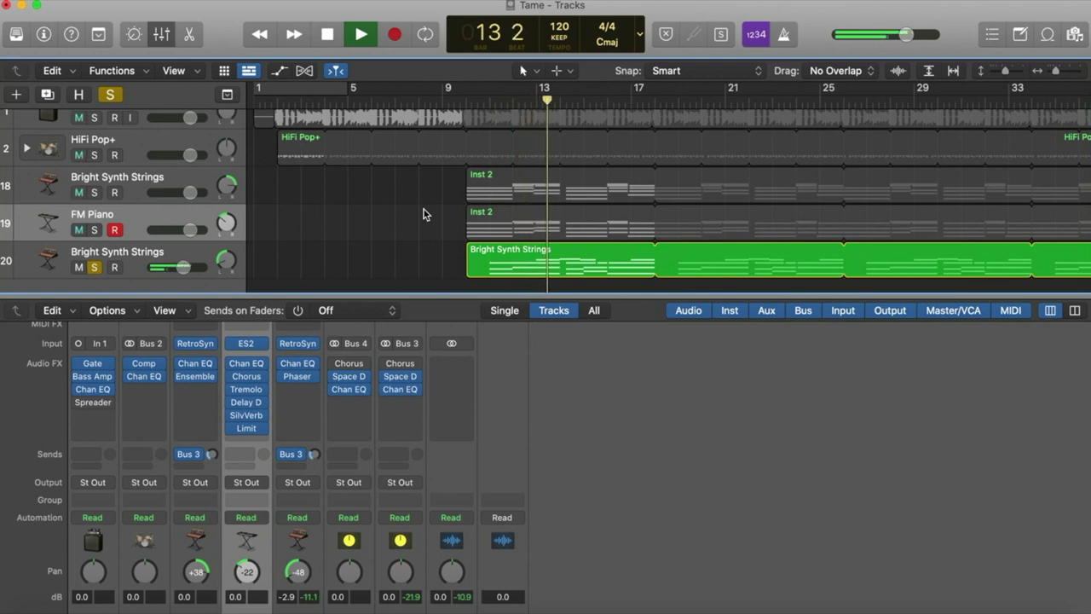
pyautogui.press('space')
# Step: Play the three synth tracks soloed together, and the full mix without any solo from bar 10
pyautogui.press('s')
pyautogui.press('space')
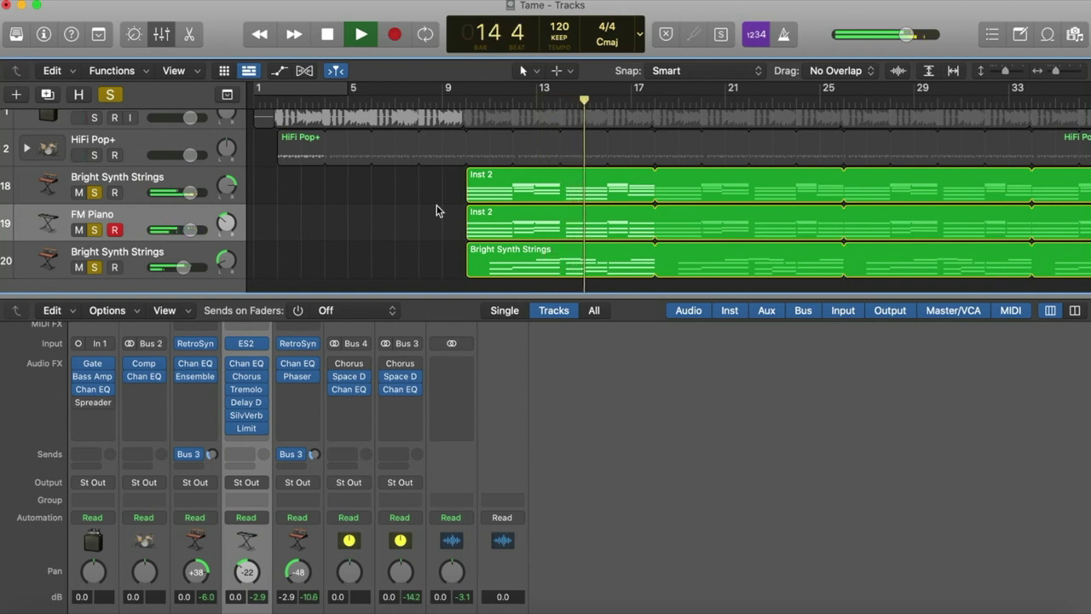
pyautogui.press('space')
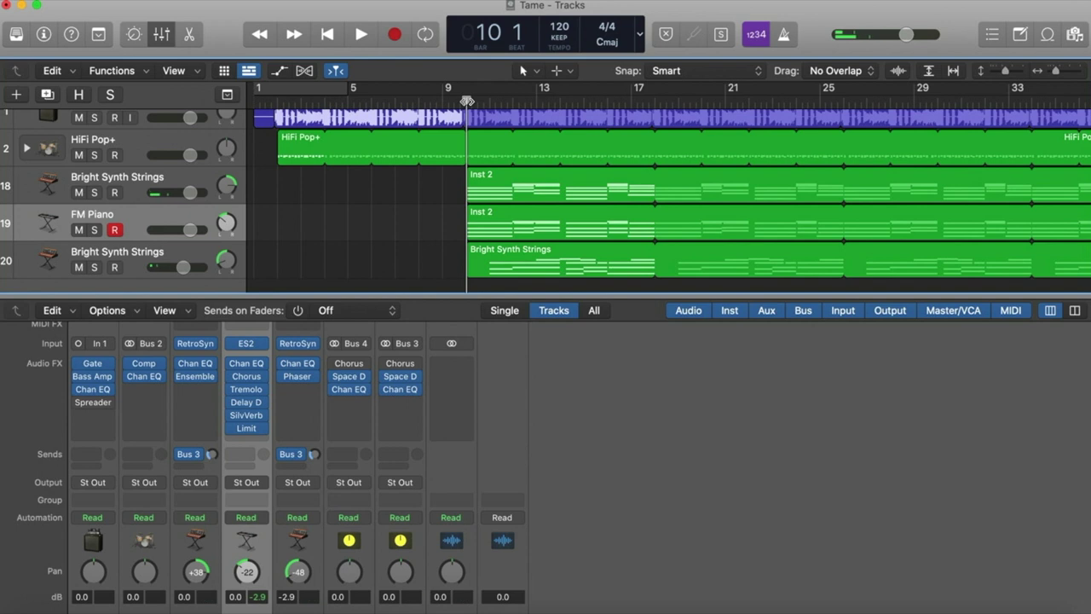
pyautogui.press('space')
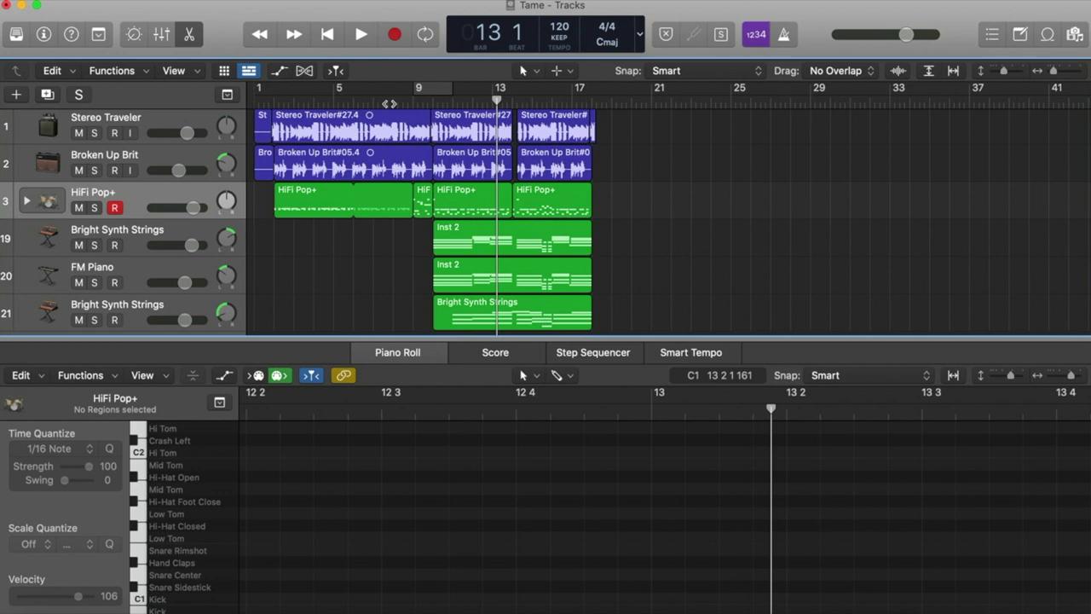
# Step: Play the arrangement from bar 8 into the synth section, and again from bar 12
pyautogui.click(390, 104)
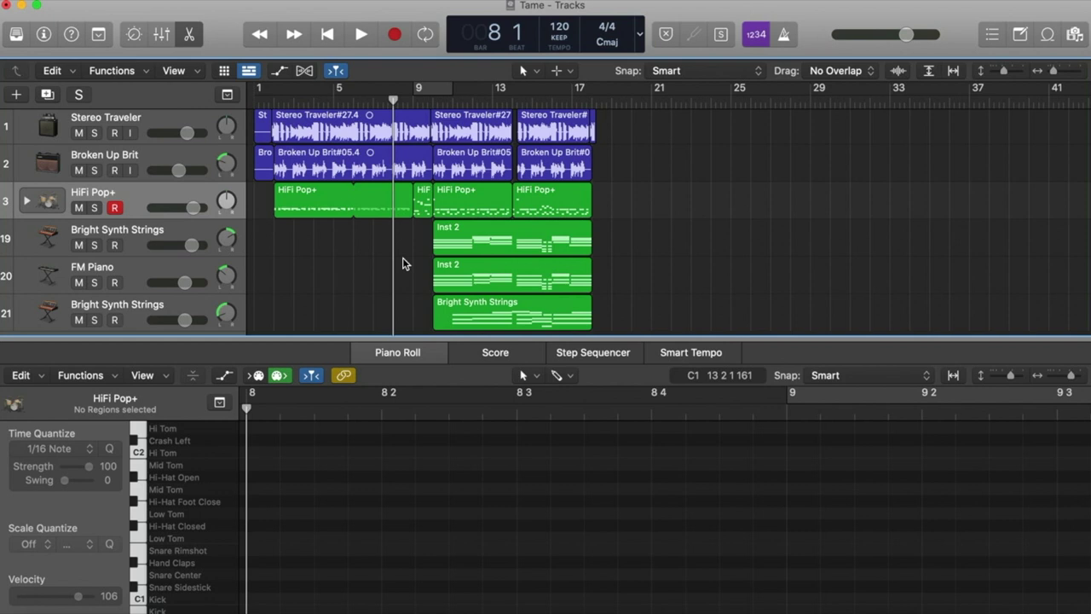
pyautogui.press('space')
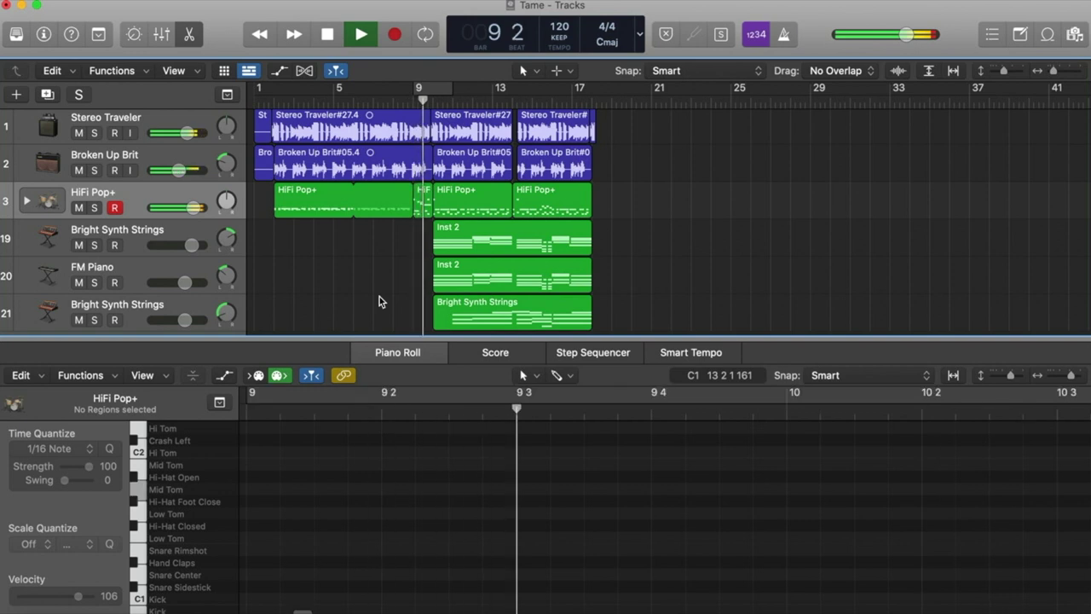
pyautogui.press('space')
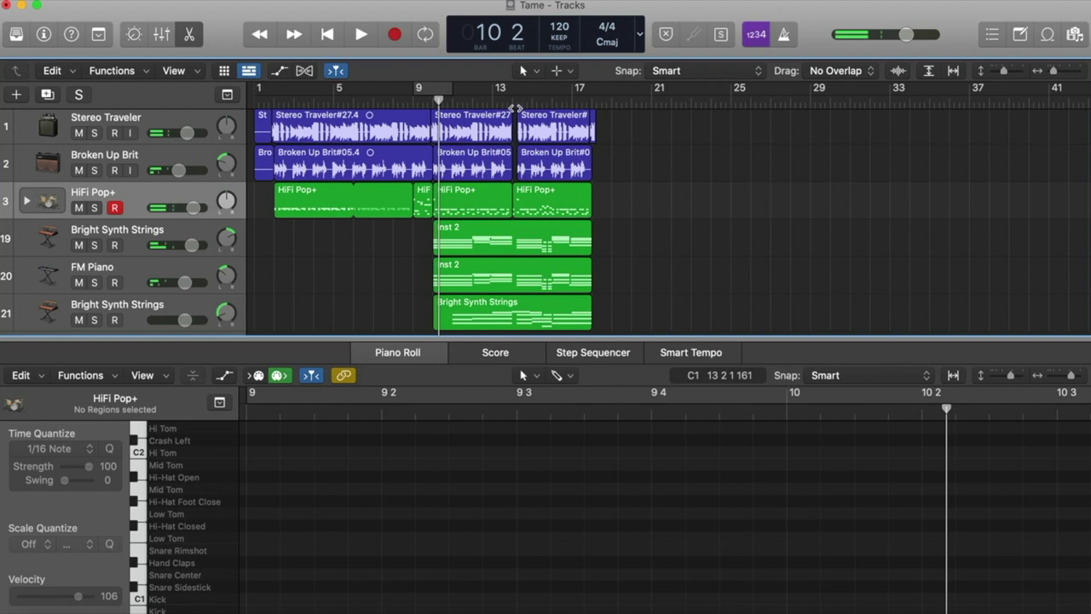
pyautogui.click(475, 99)
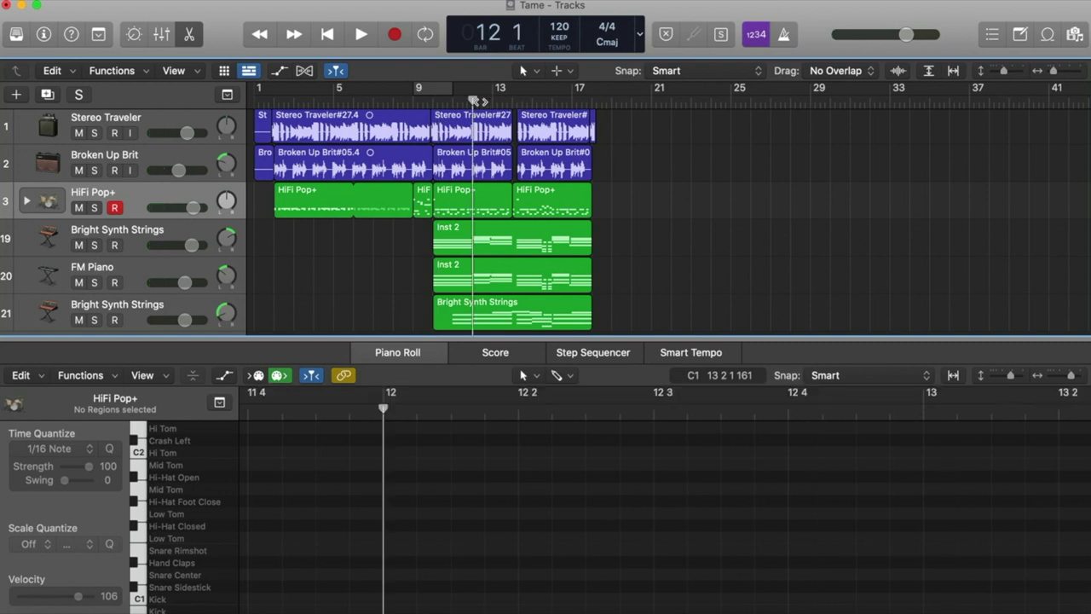
pyautogui.press('space')
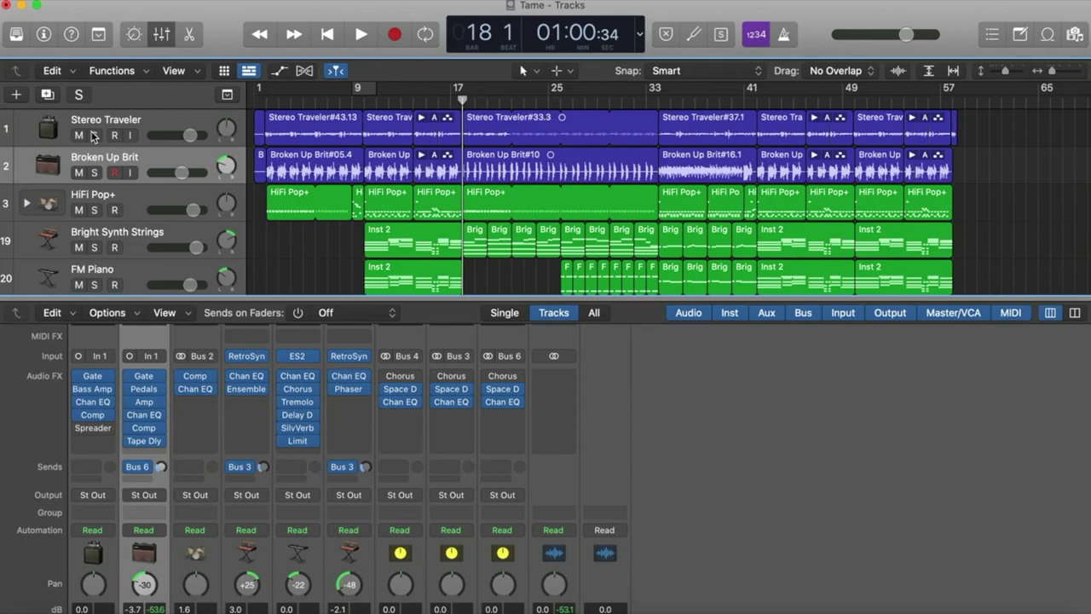
# Step: Solo the Stereo Traveler bass track
pyautogui.click(95, 136)
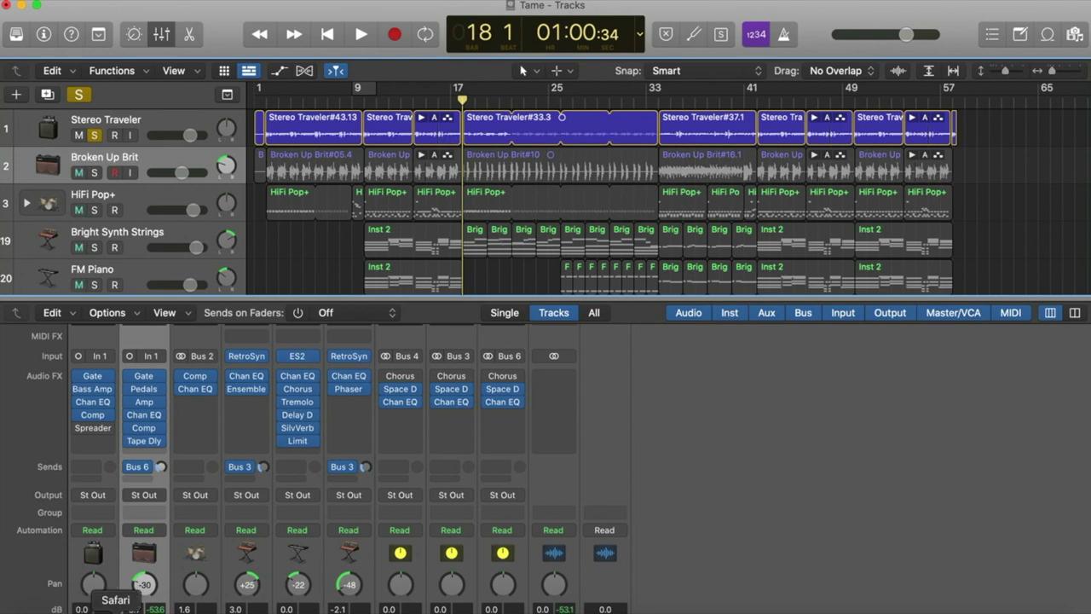
# Step: Switch to Safari, search for "tame impala currents" and open the "Tame Impala - Currents Collectors Edition" video
pyautogui.click(116, 609)
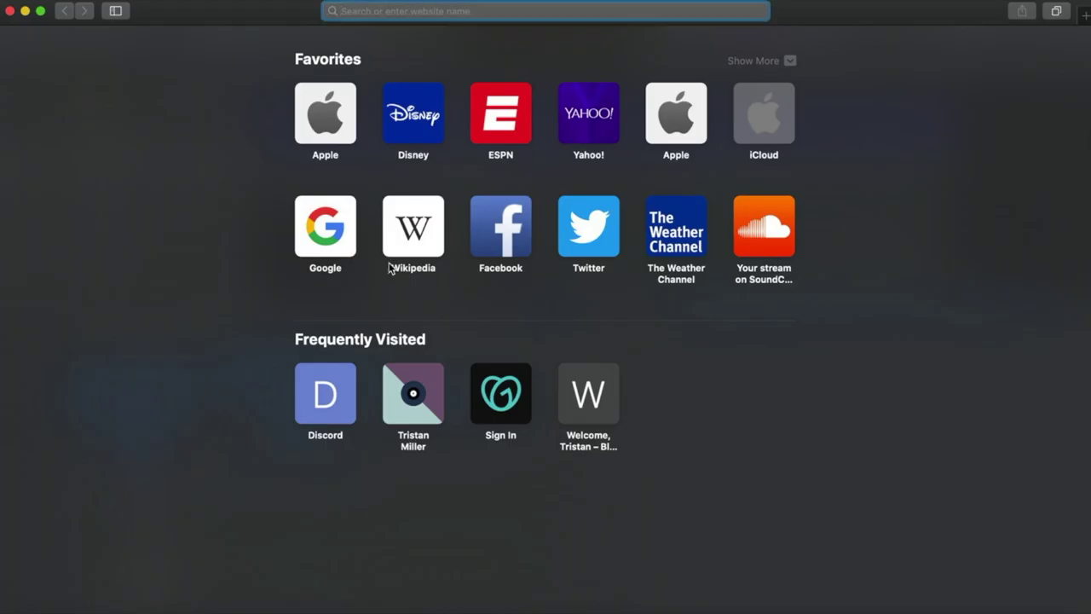
pyautogui.write('tame ima')
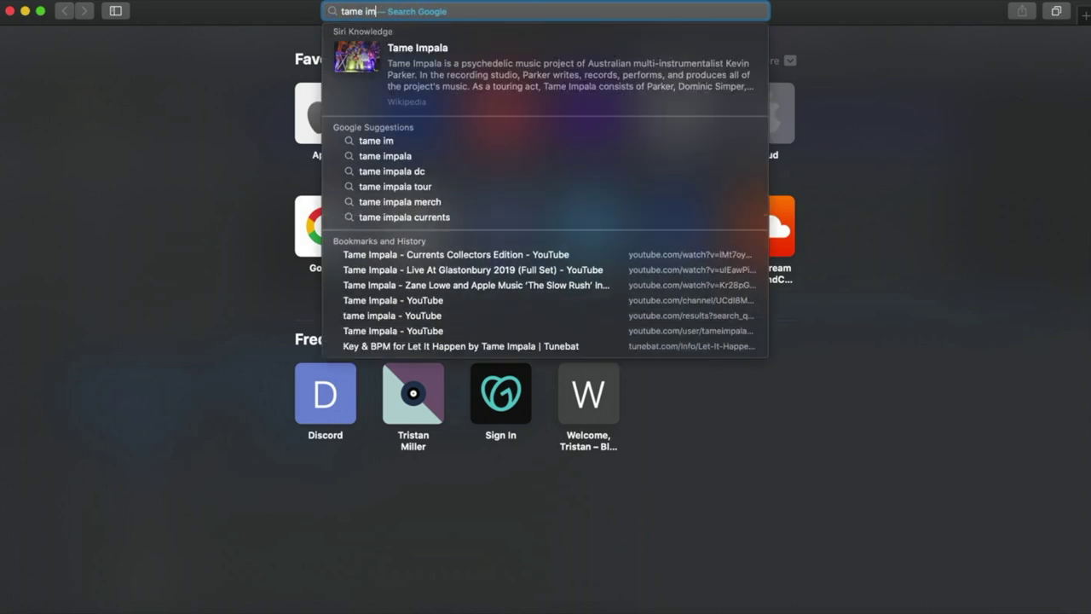
pyautogui.write('p')
pyautogui.press('BackSpace')
pyautogui.press('BackSpace')
pyautogui.write('pala currents')
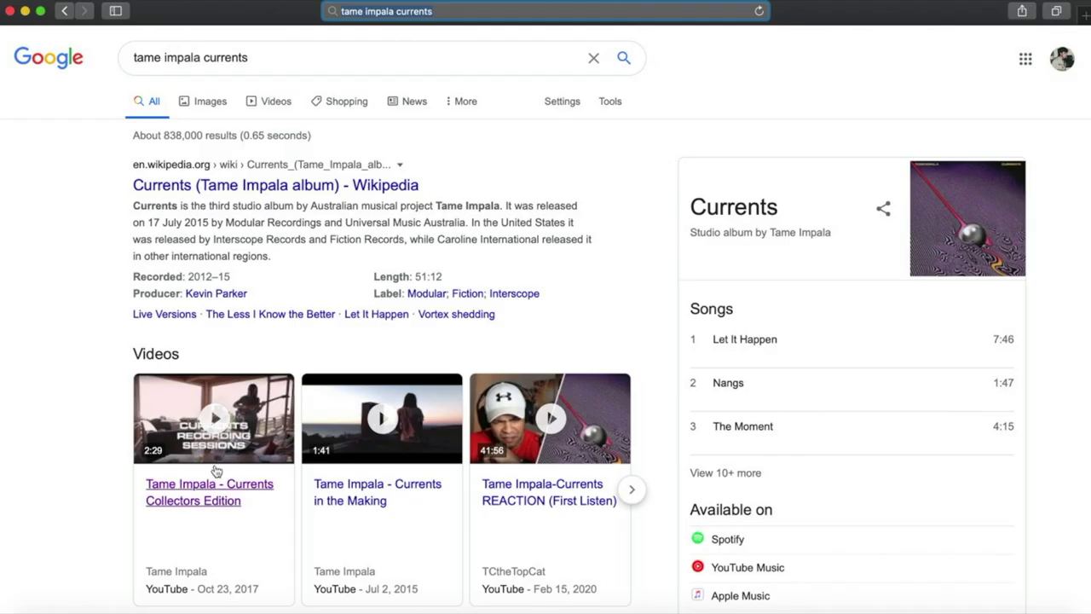
pyautogui.click(205, 503)
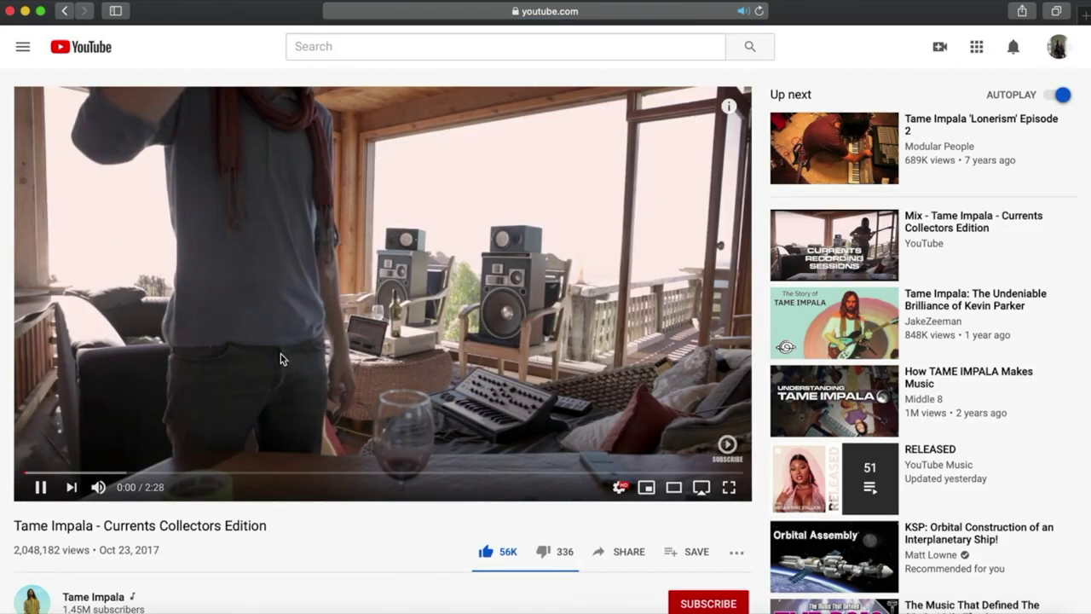
pyautogui.click(284, 356)
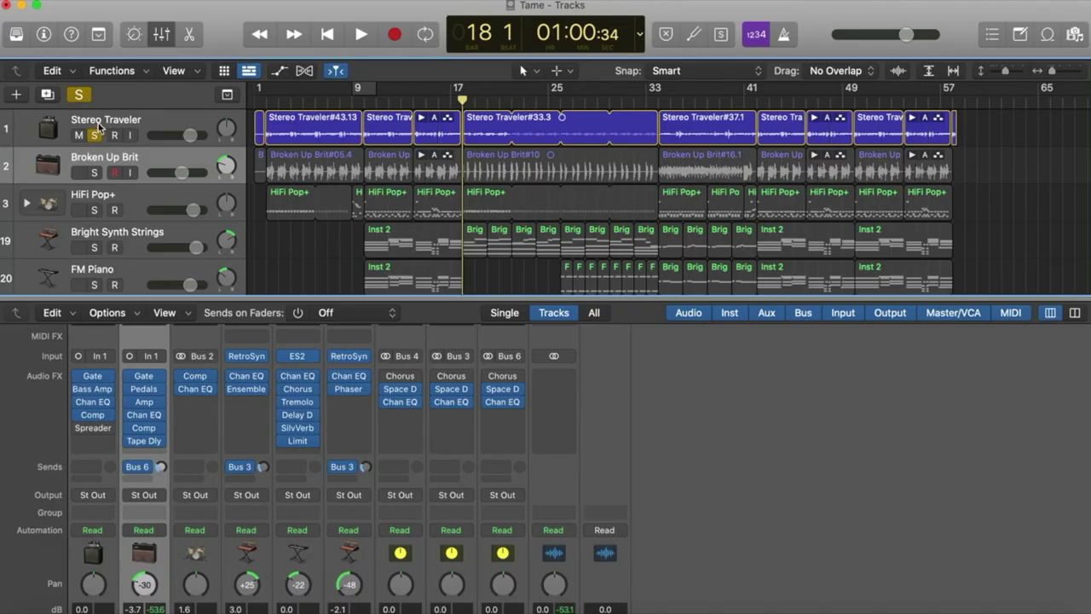
# Step: Play the soloed bass from bar 18 and add the HiFi Pop+ and Broken Up Brit tracks to the solo during playback
pyautogui.press('space')
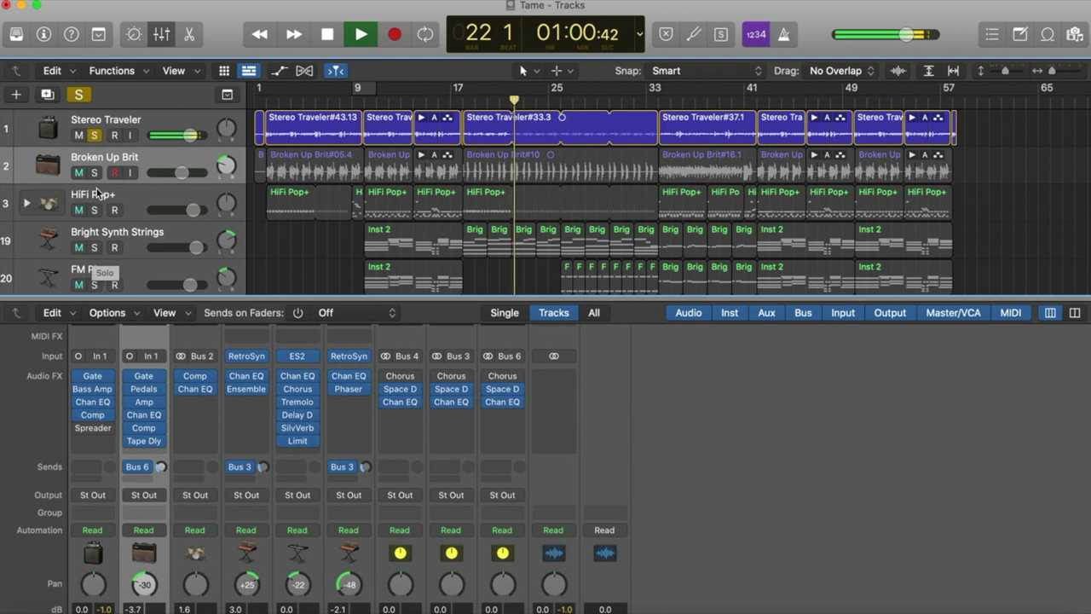
pyautogui.click(94, 209)
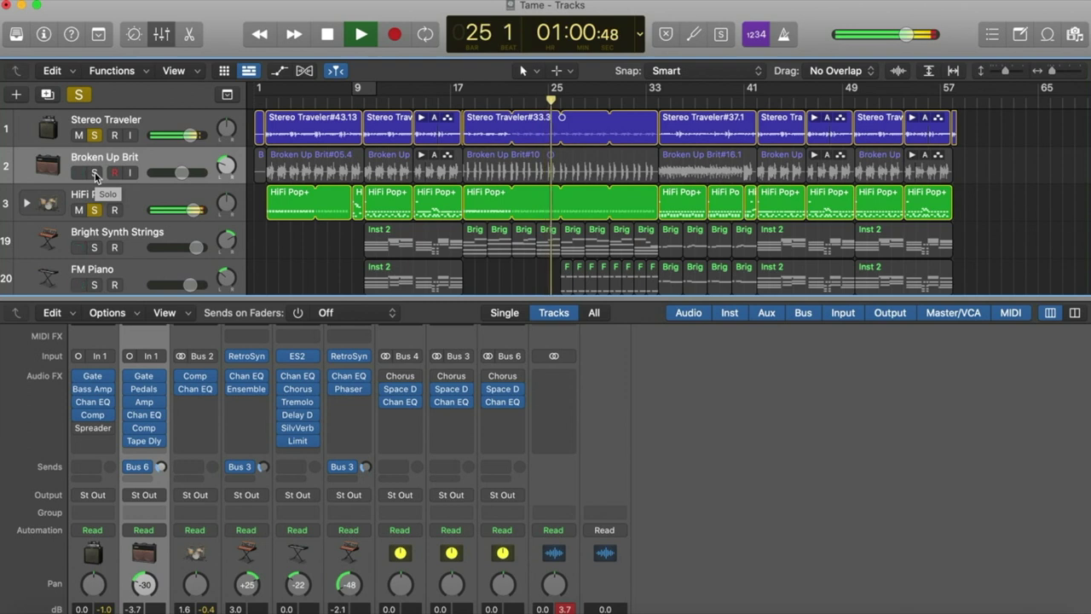
pyautogui.click(95, 173)
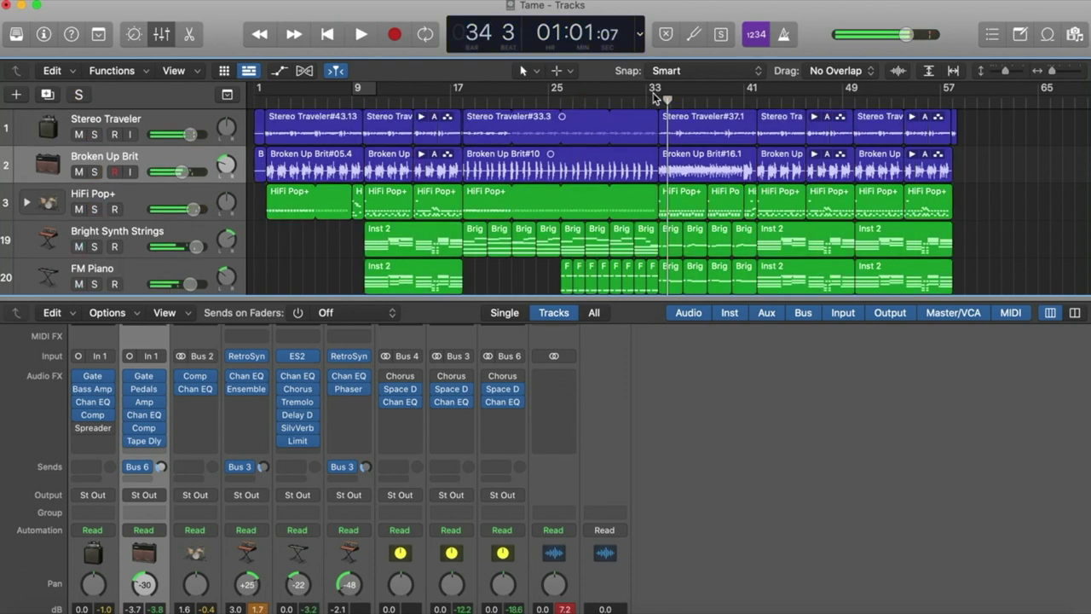
# Step: Play from bar 34 with HiFi Pop+ soloed, adding Stereo Traveler, Broken Up Brit, Bright Synth Strings and FM Piano to the solo one by one
pyautogui.click(655, 99)
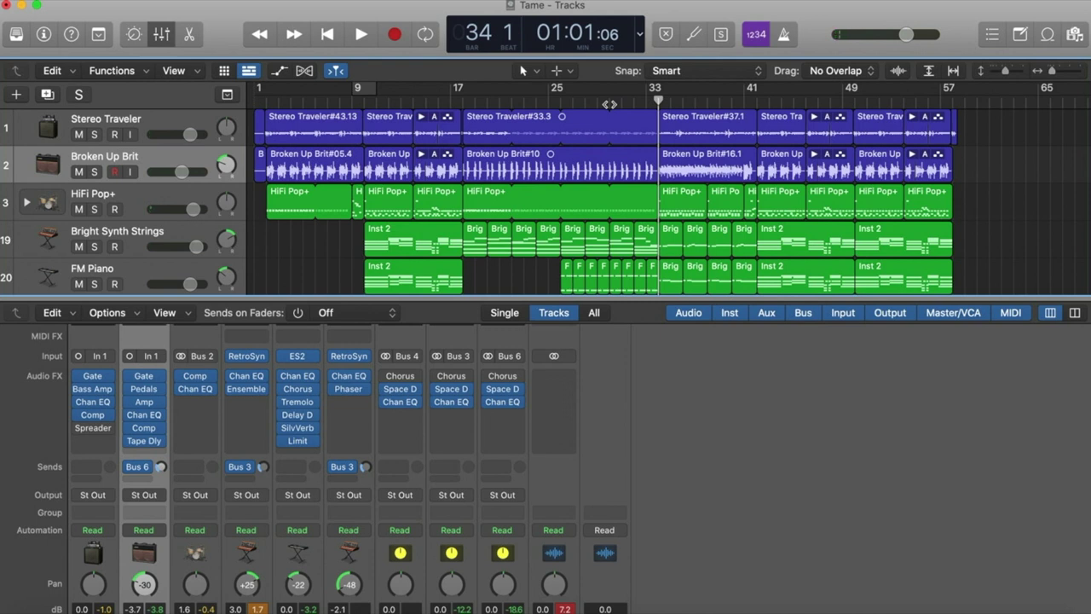
pyautogui.press('space')
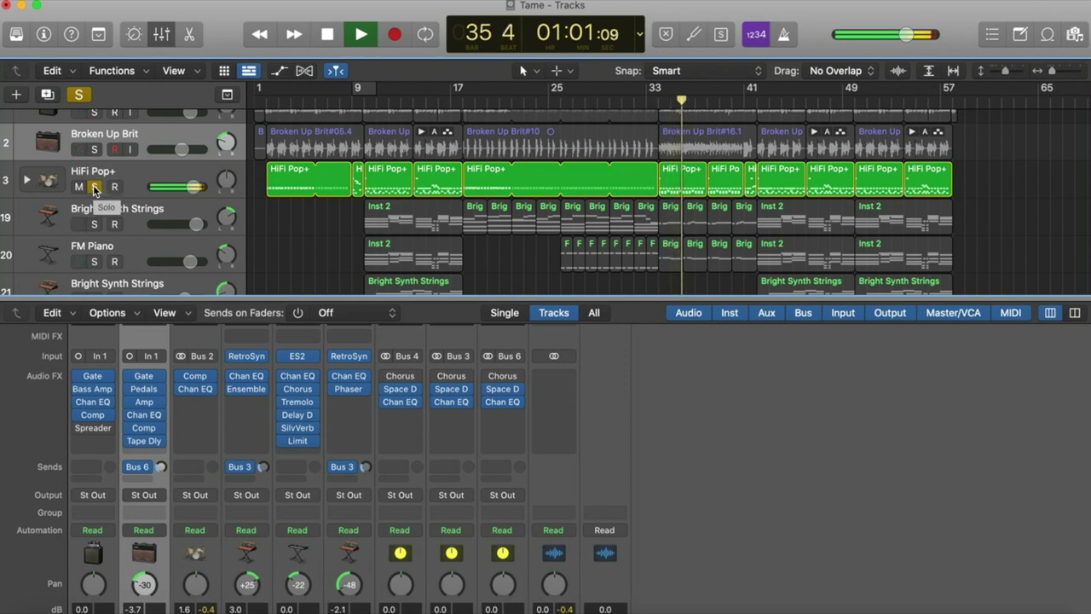
pyautogui.scroll(2, 92, 162)
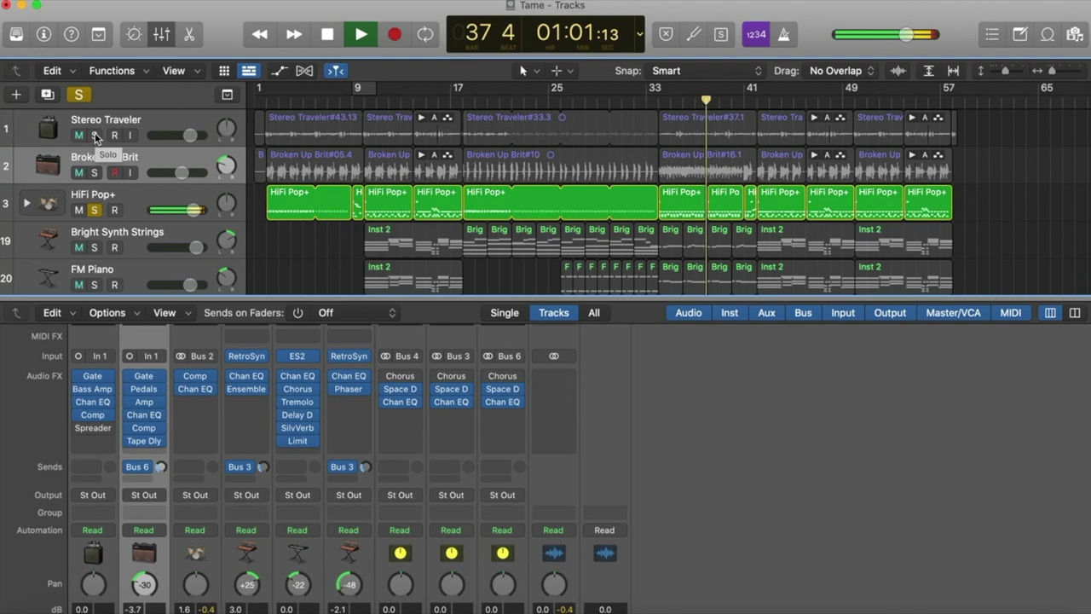
pyautogui.click(95, 135)
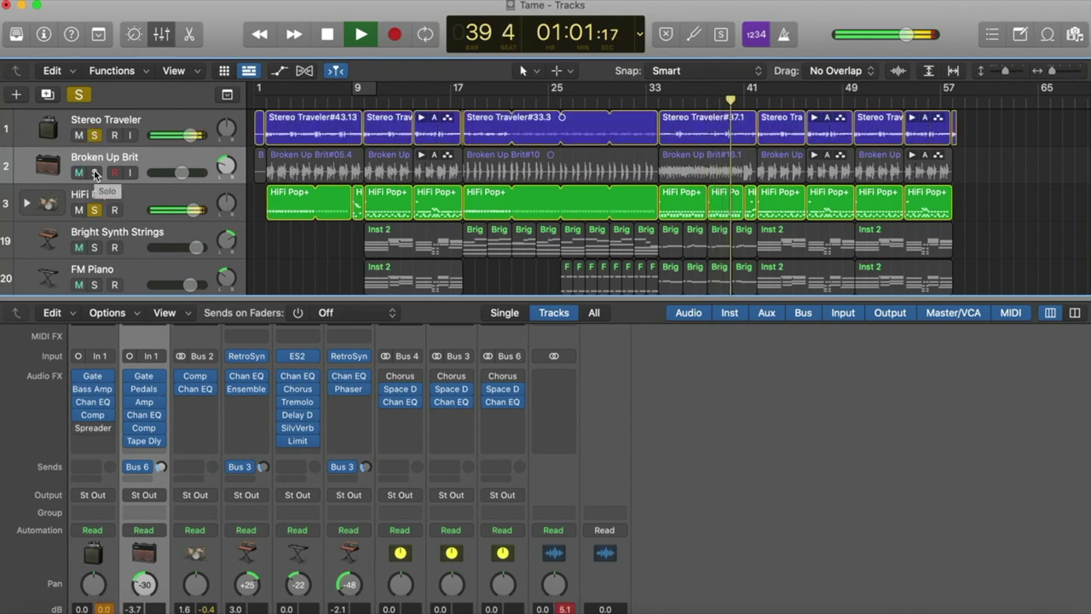
pyautogui.click(95, 173)
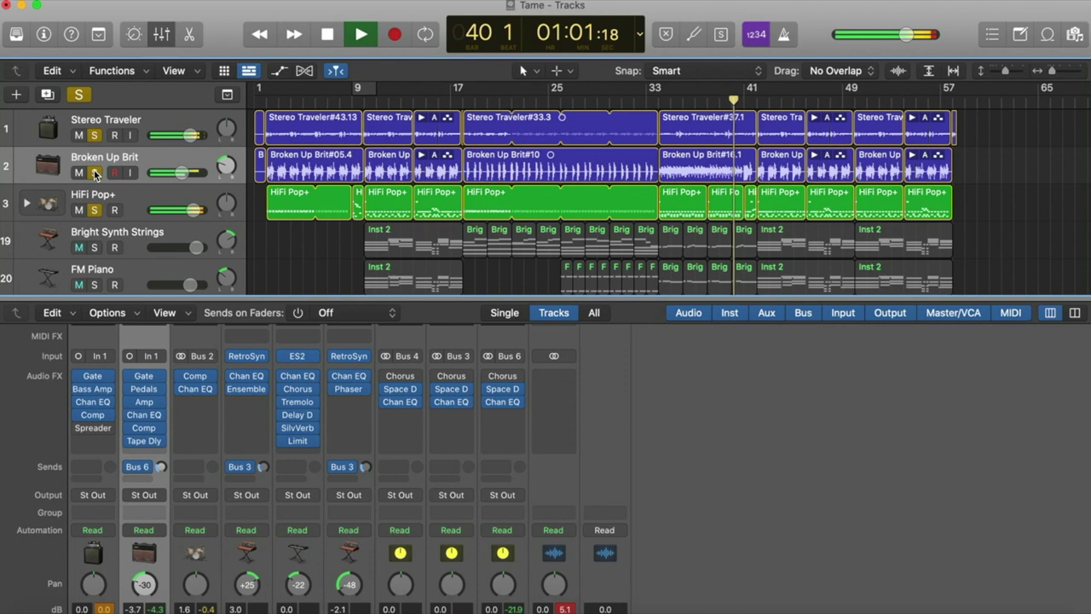
pyautogui.click(95, 247)
pyautogui.click(94, 285)
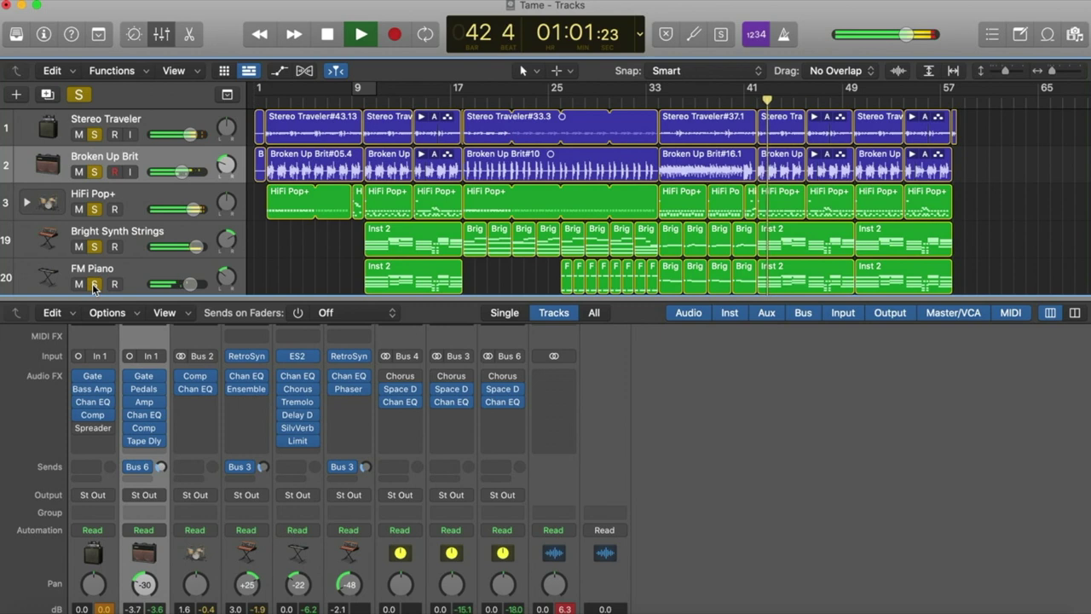
pyautogui.press('space')
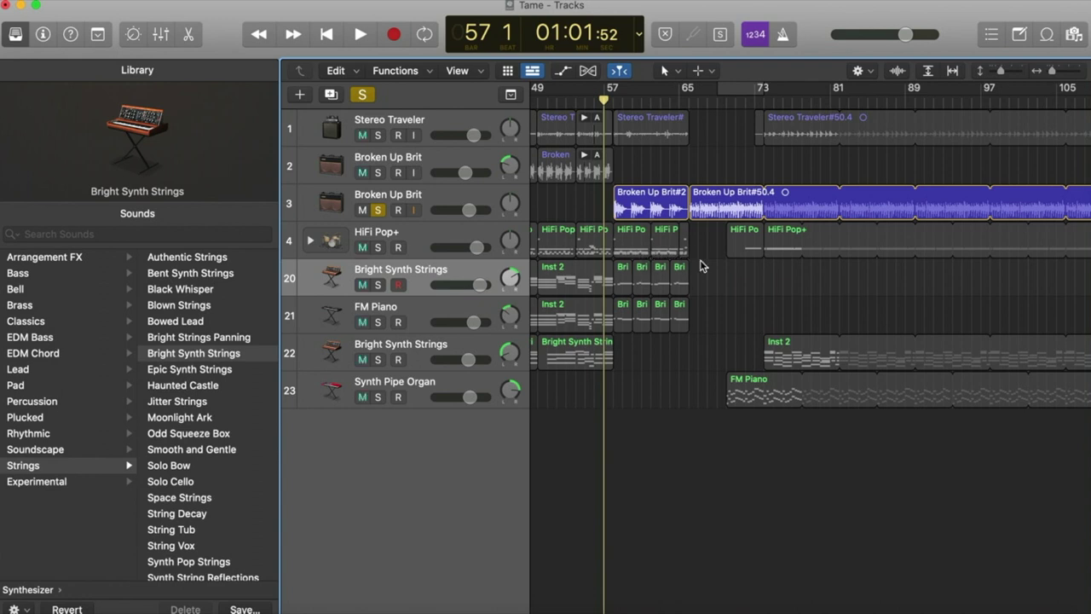
pyautogui.hscroll(1, 701, 266)
pyautogui.hscroll(3, 701, 266)
pyautogui.hscroll(1, 701, 266)
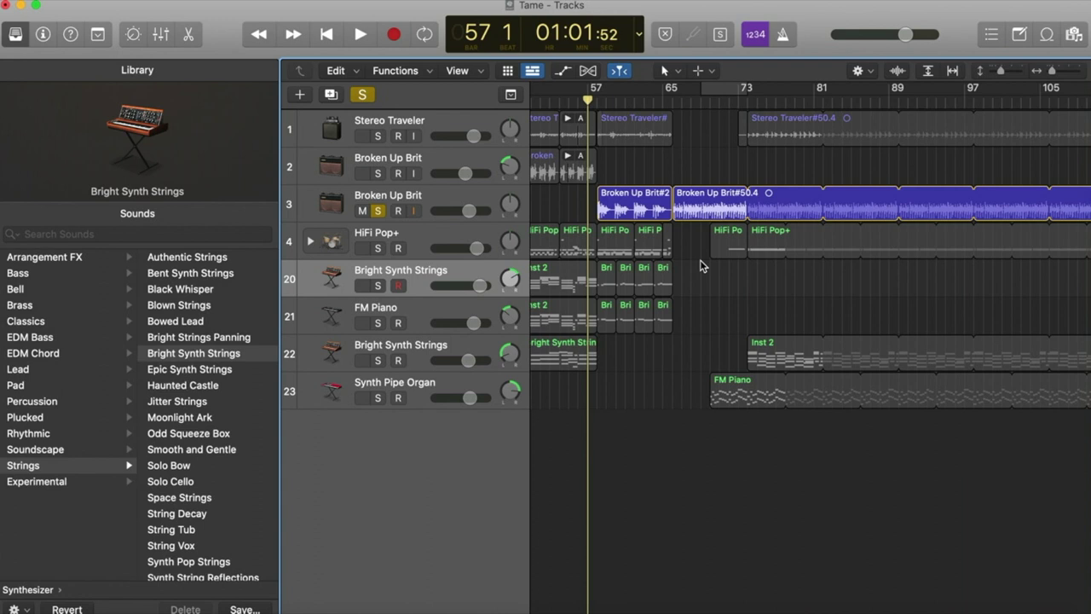
pyautogui.hscroll(-5, 701, 266)
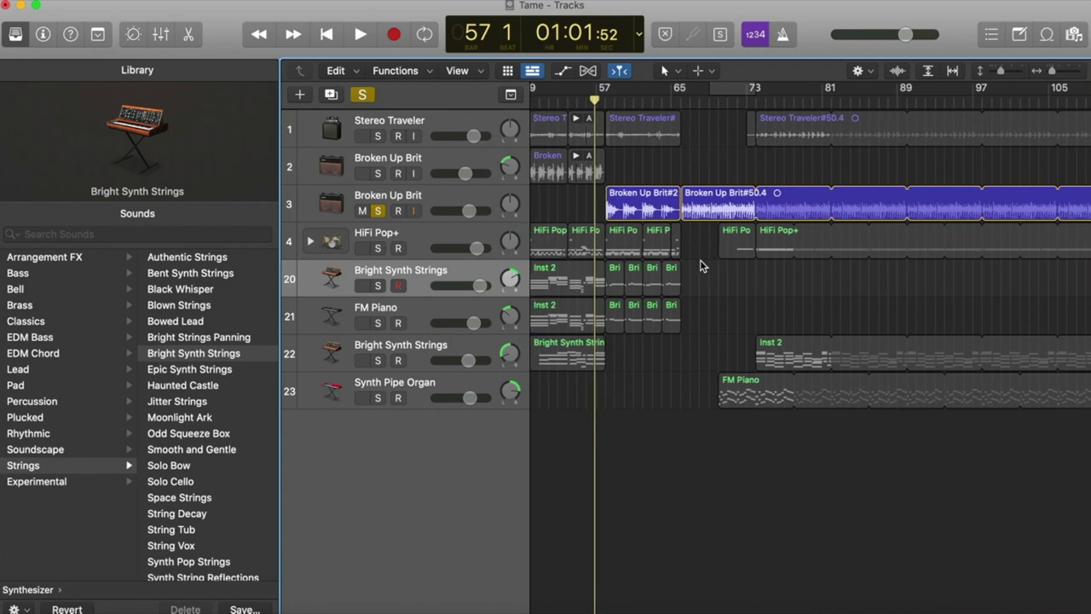
pyautogui.hscroll(-6, 701, 266)
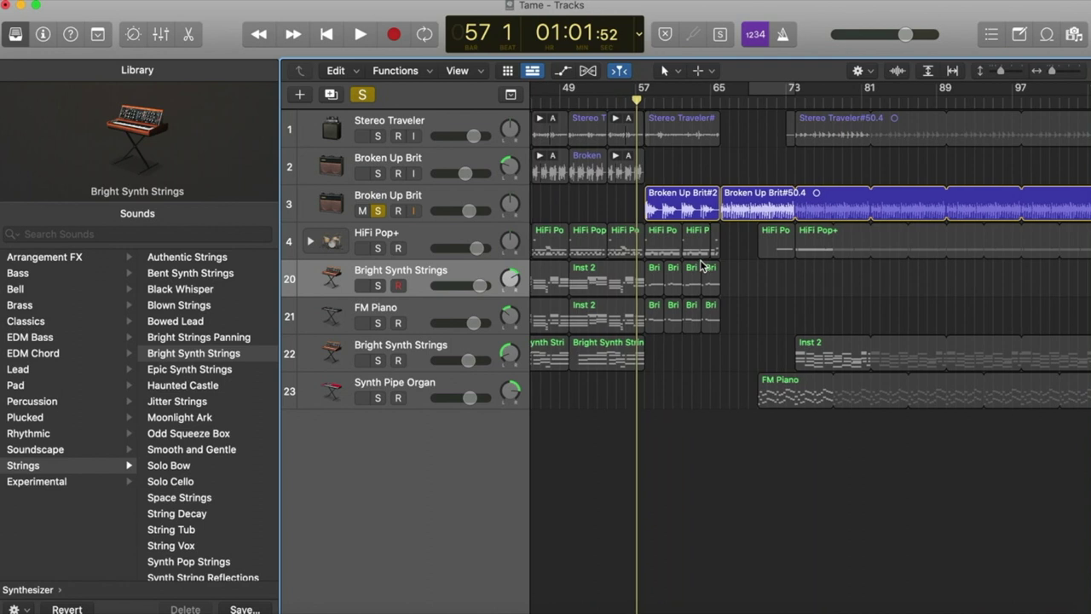
pyautogui.hscroll(-4, 701, 266)
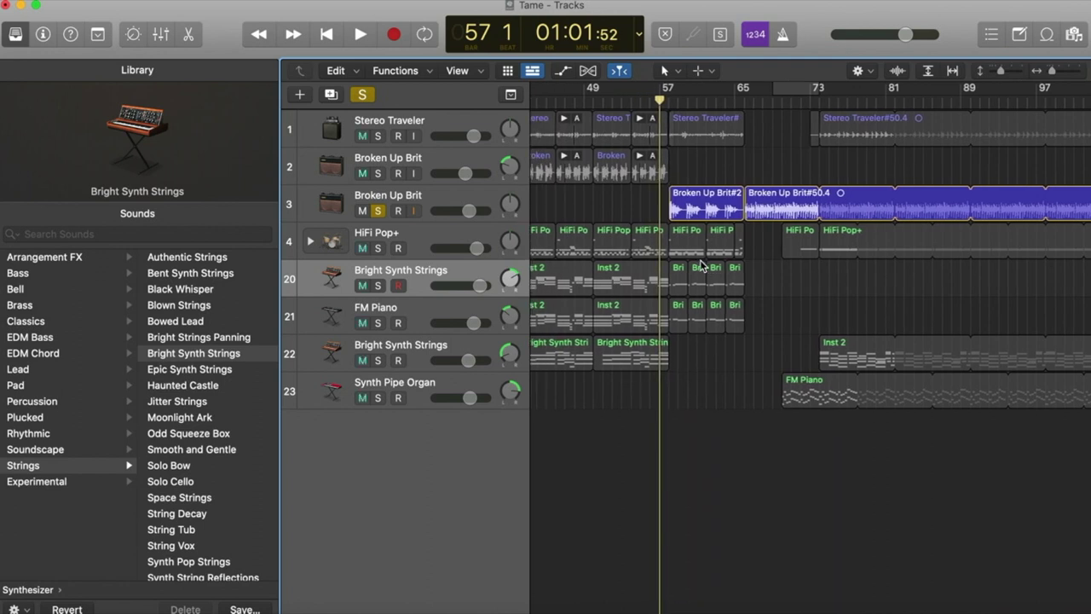
pyautogui.hscroll(-2, 700, 266)
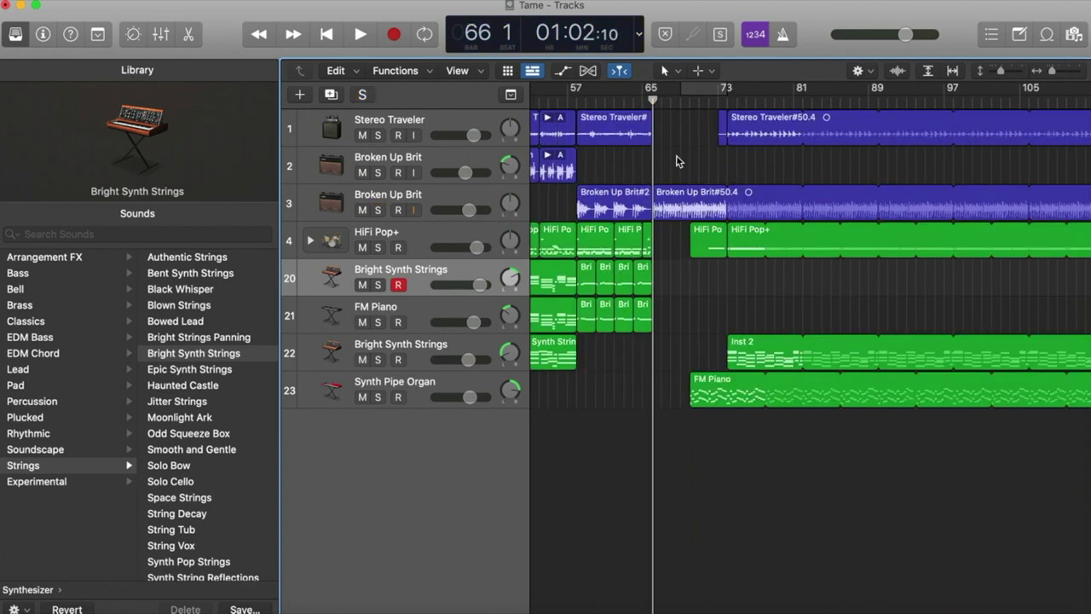
# Step: Play the full mix from bar 66 with no track soloed, through the entry of the section at bar 73, and stop playback
pyautogui.press('space')
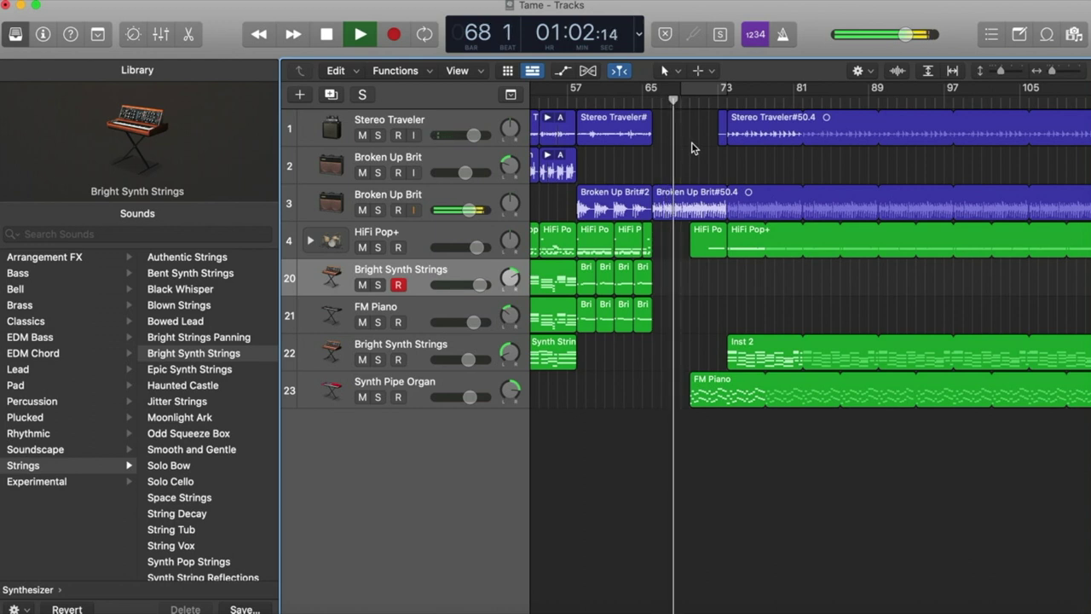
pyautogui.click(743, 281)
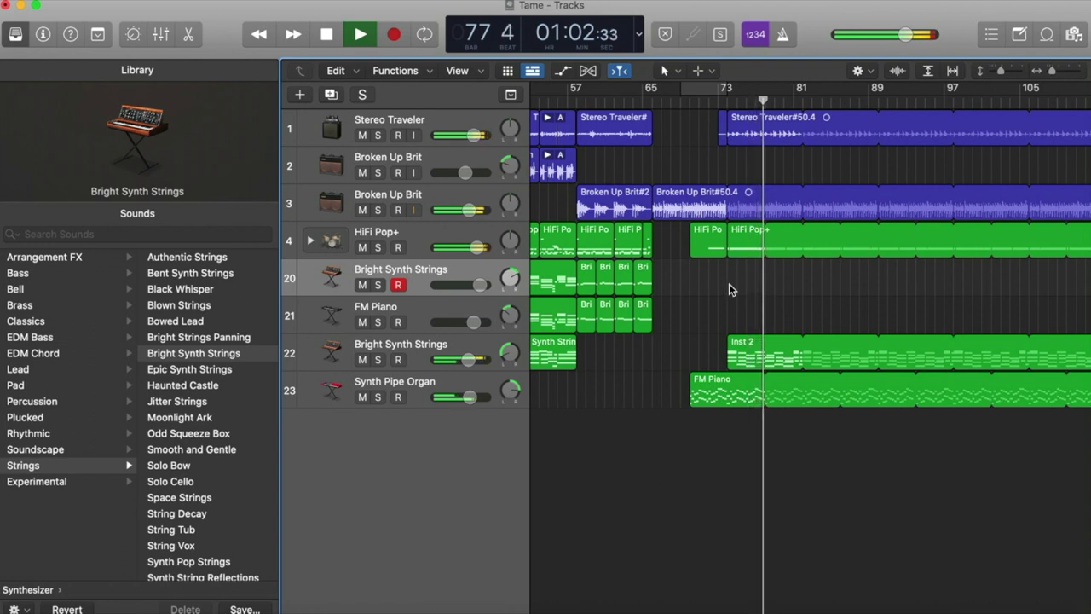
pyautogui.press('space')
# Step: Solo the Broken Up Brit guitar on track 3
pyautogui.click(378, 209)
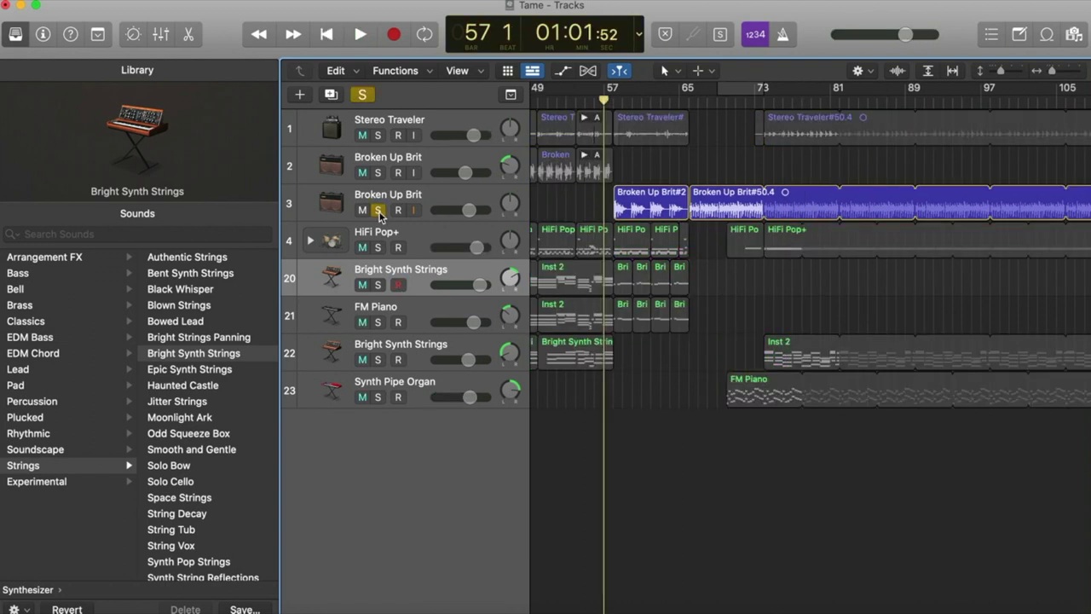